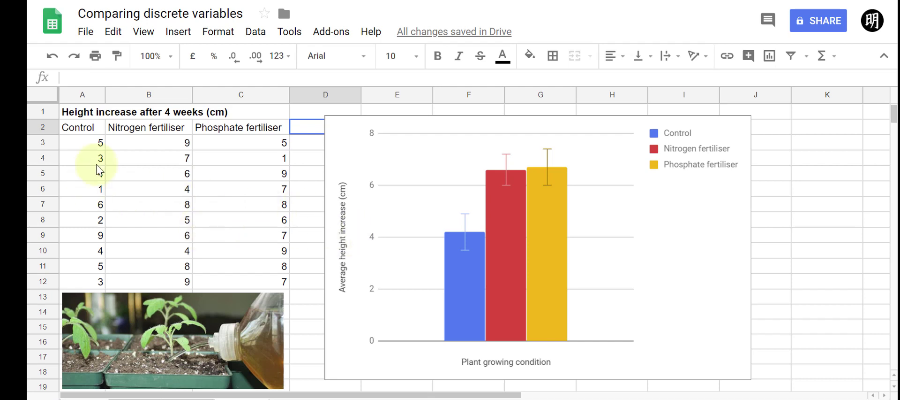
- Move the averages bar chart below row 19, clearing the space beside the height table
left_click_drag(85, 127, 162, 284)
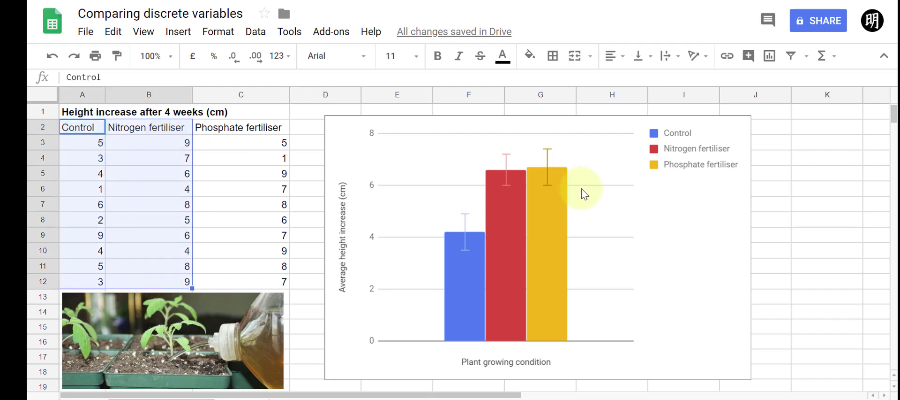
left_click_drag(564, 125, 529, 382)
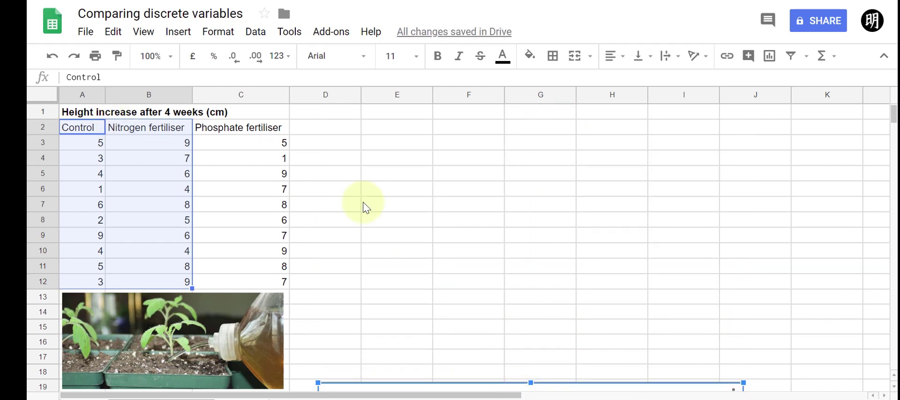
left_click(406, 131)
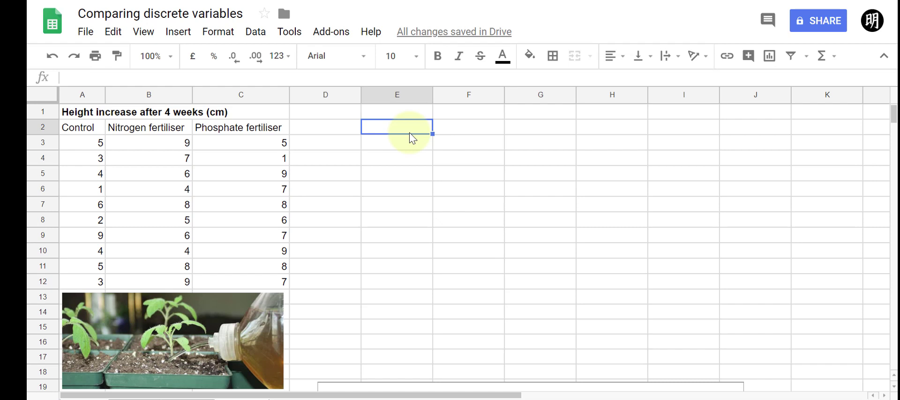
- Enter =TTEST(A3:A12,B3:B12,2,2) in E2 for a two-tailed, two-sample equal-variance test
type("=")
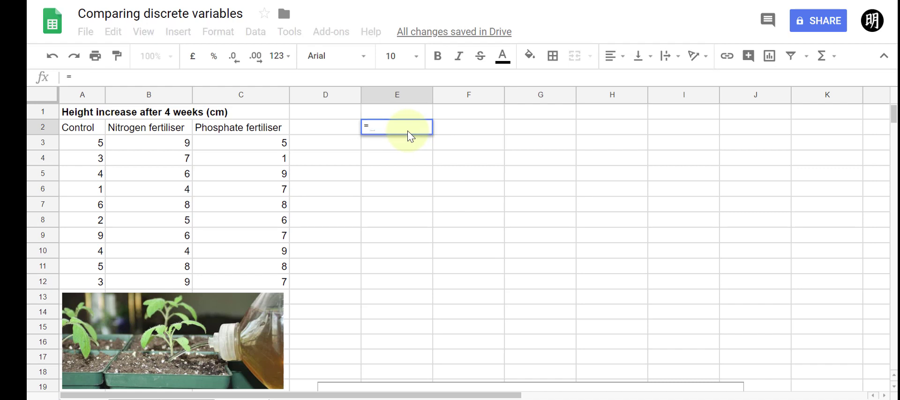
type("tte")
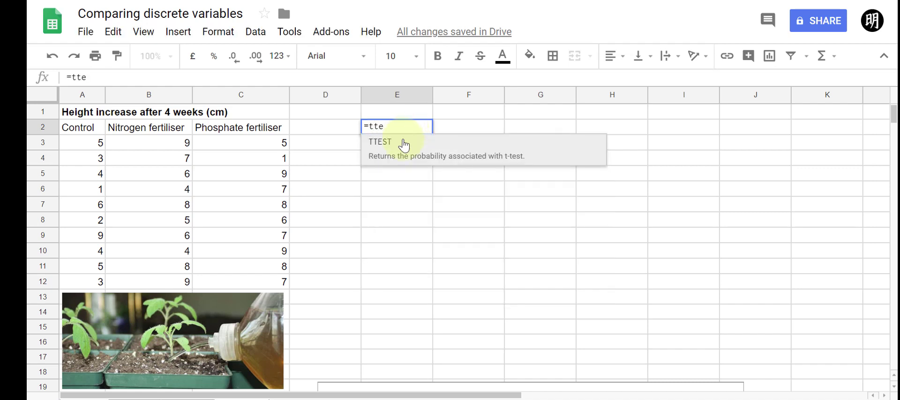
left_click(402, 140)
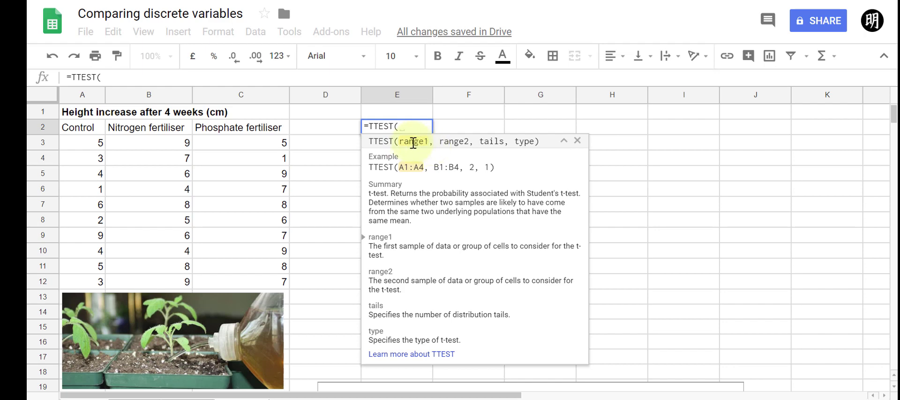
left_click_drag(71, 145, 94, 288)
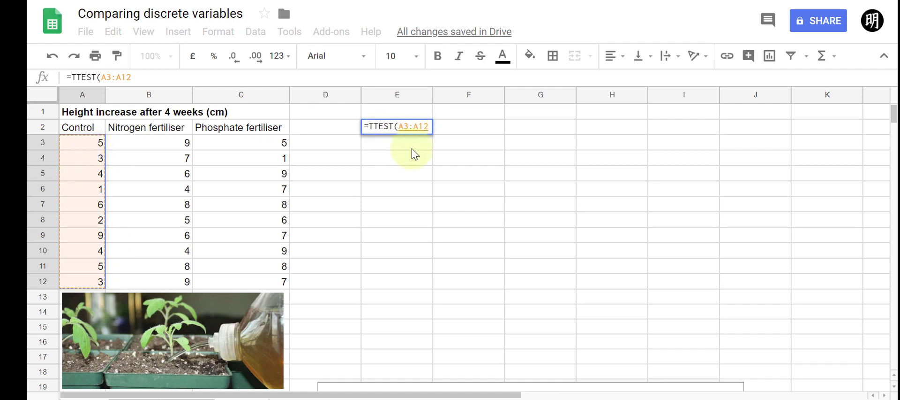
type(",")
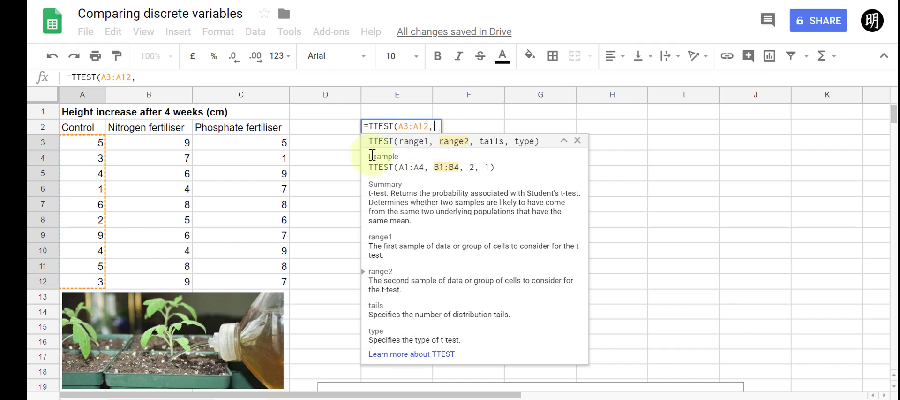
left_click_drag(125, 142, 155, 129)
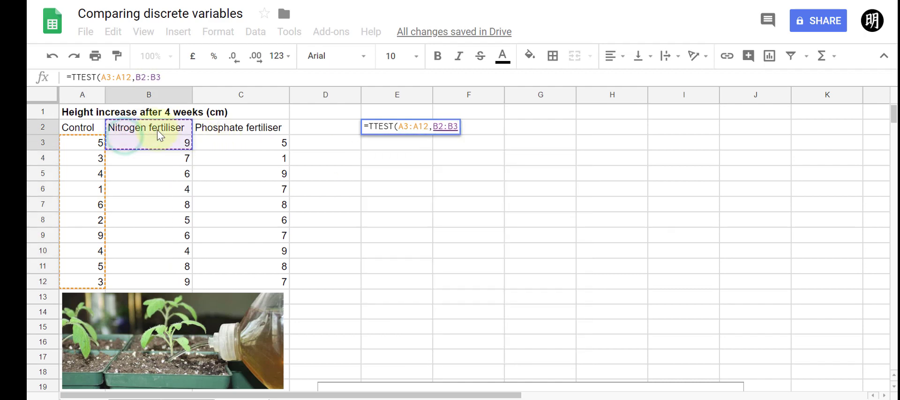
left_click(160, 144)
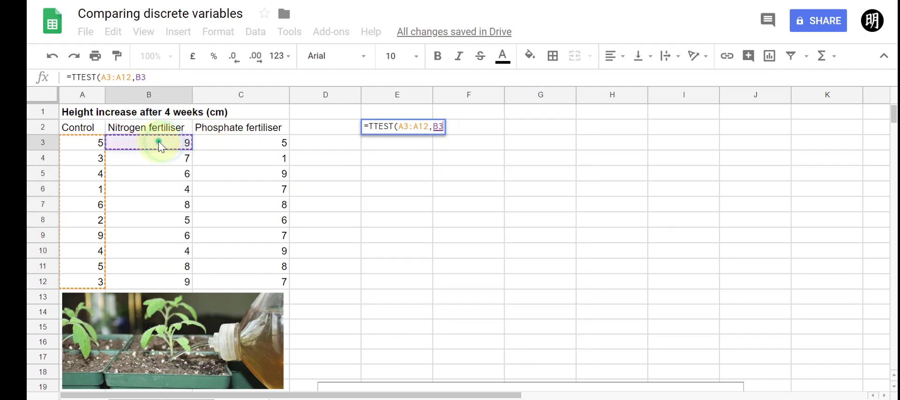
left_click_drag(160, 144, 157, 286)
type(",")
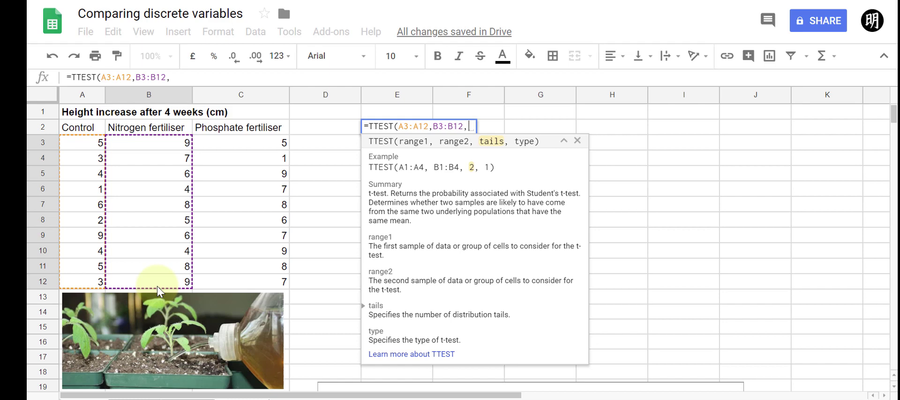
type("2")
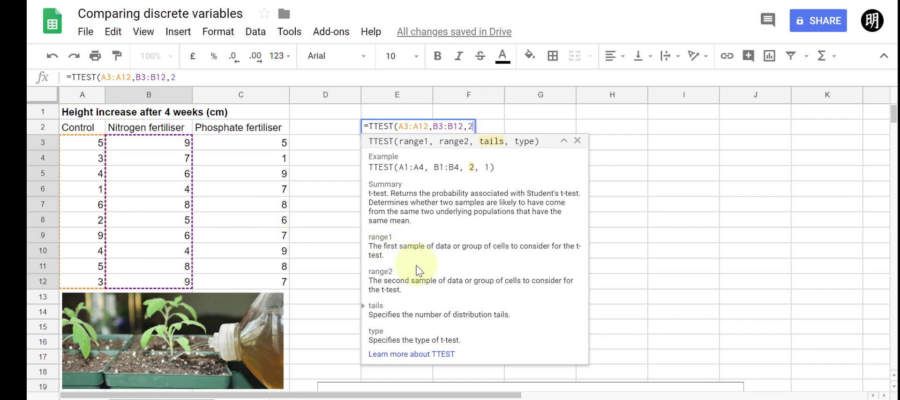
type(",")
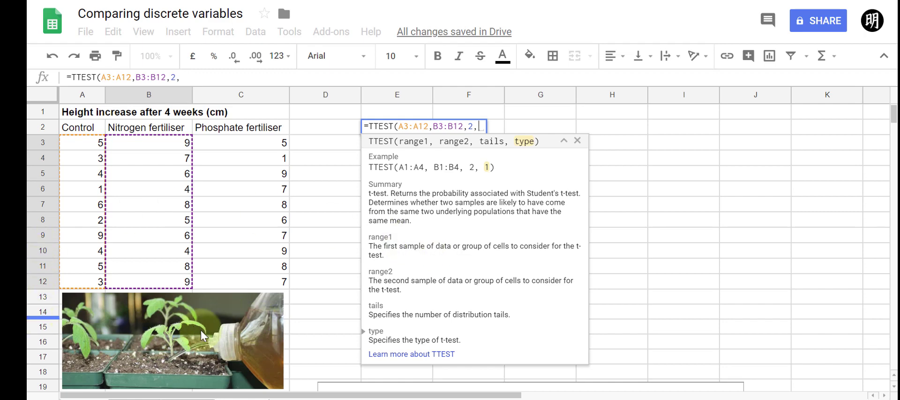
type("2)")
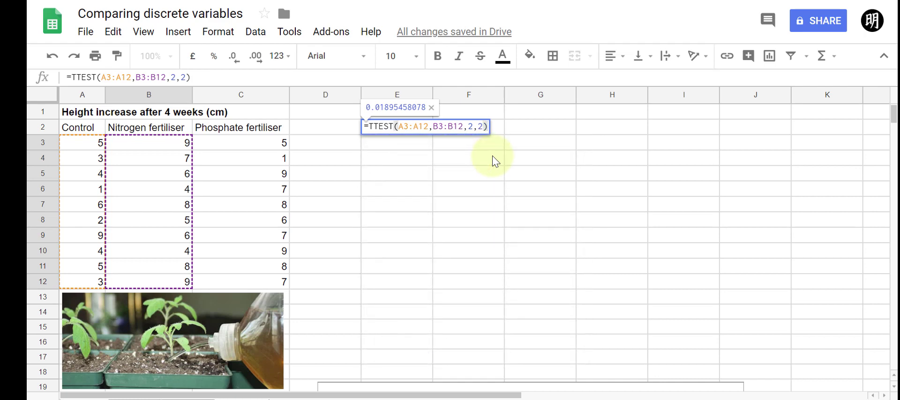
- Commit the formula so E2 shows 0.01895458078, then select the A2:B12 data
key("Return")
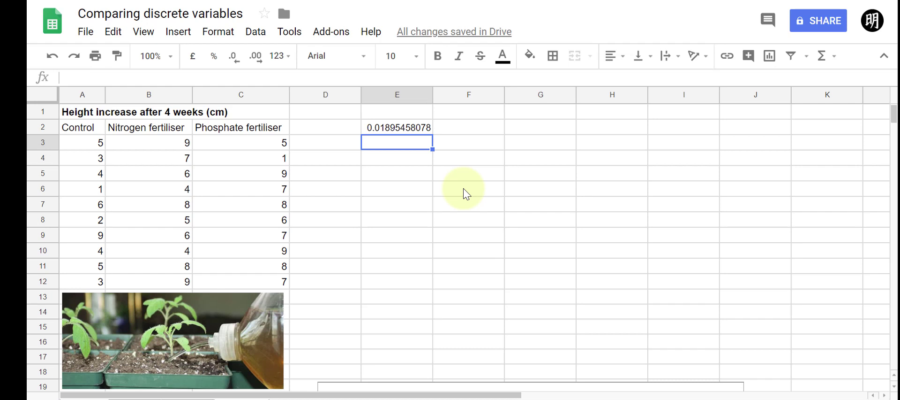
left_click_drag(87, 127, 161, 283)
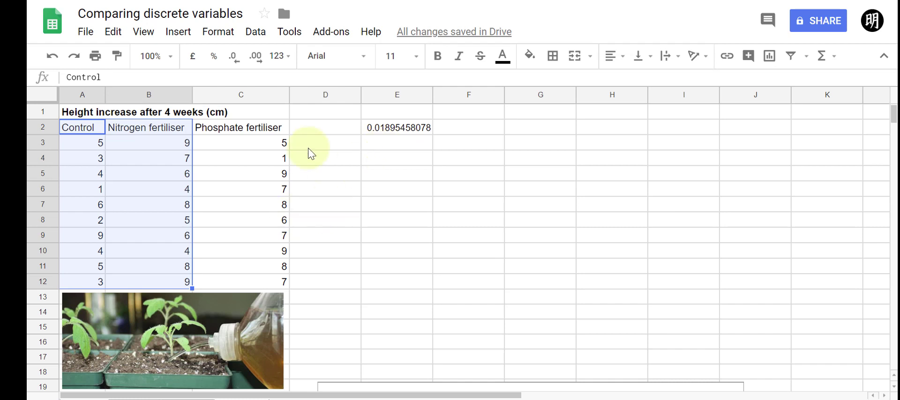
- Launch the XLMiner Analysis ToolPak and expand 't-Test: Two-Sample Assuming Equal Variances'
left_click(330, 32)
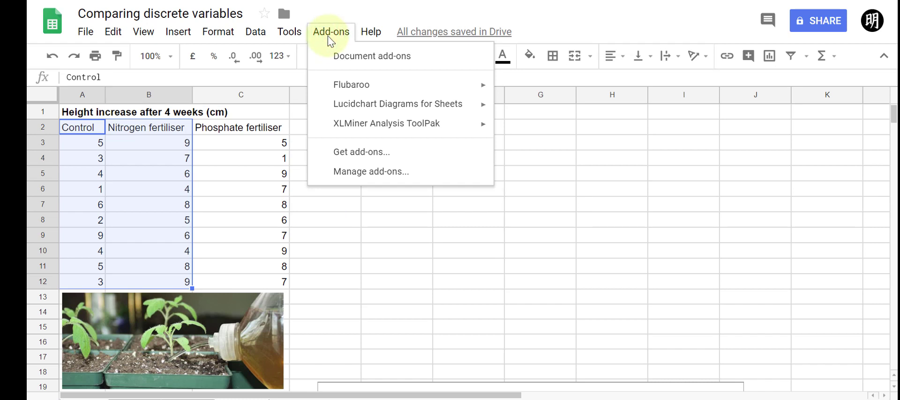
mouse_move(370, 129)
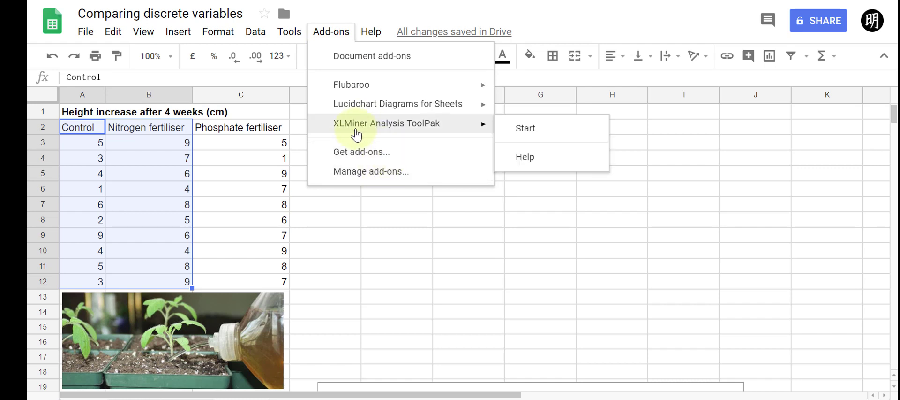
left_click(518, 130)
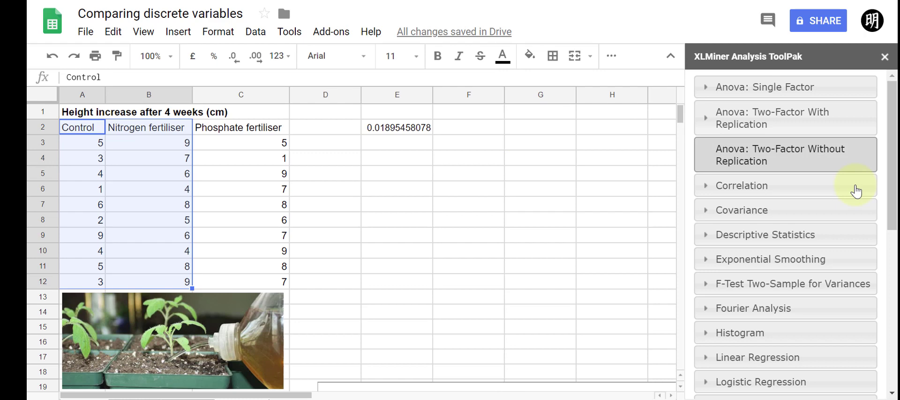
left_click_drag(892, 155, 898, 304)
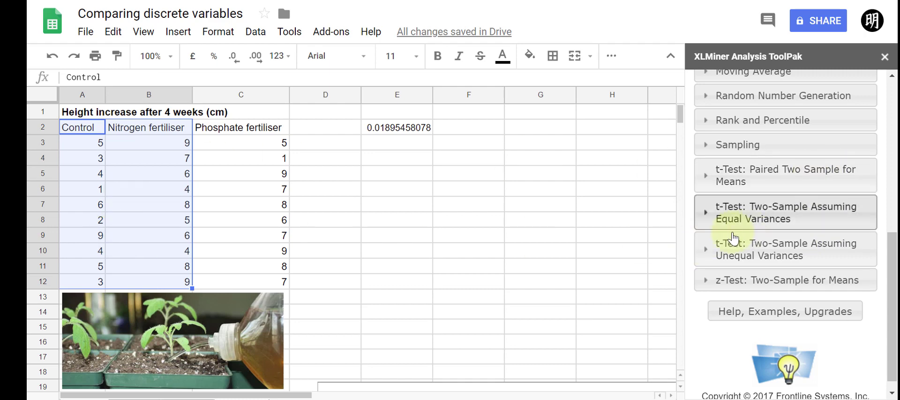
left_click(763, 219)
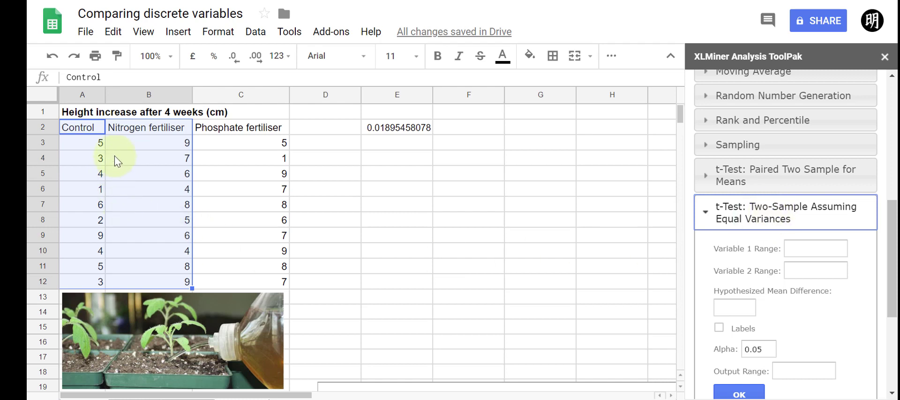
- Run the equal-variance t-test with Variable 1 A3:A12, Variable 2 B3:B12, and output at E5
left_click_drag(96, 144, 75, 282)
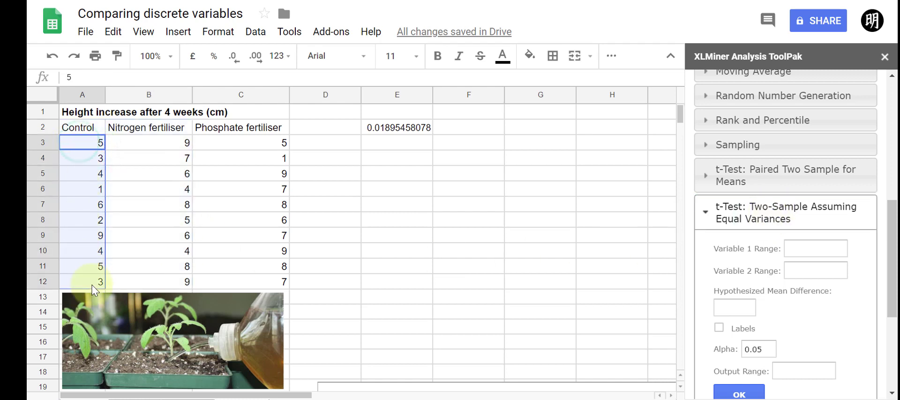
left_click(811, 249)
type("A3:A12")
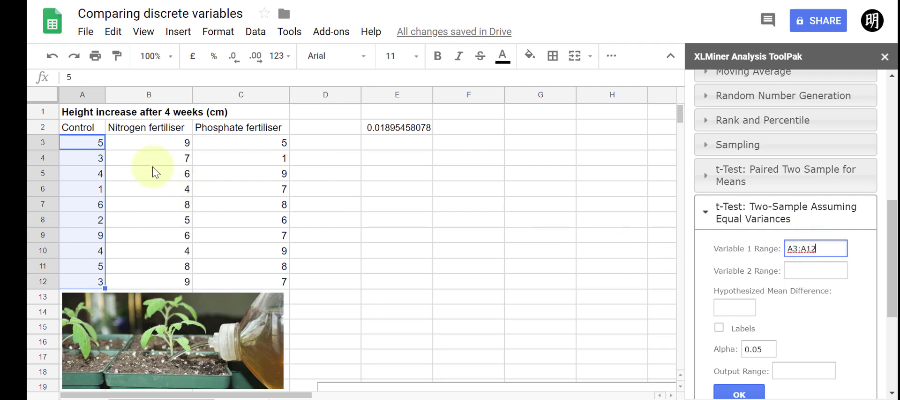
left_click_drag(156, 142, 170, 277)
left_click(828, 271)
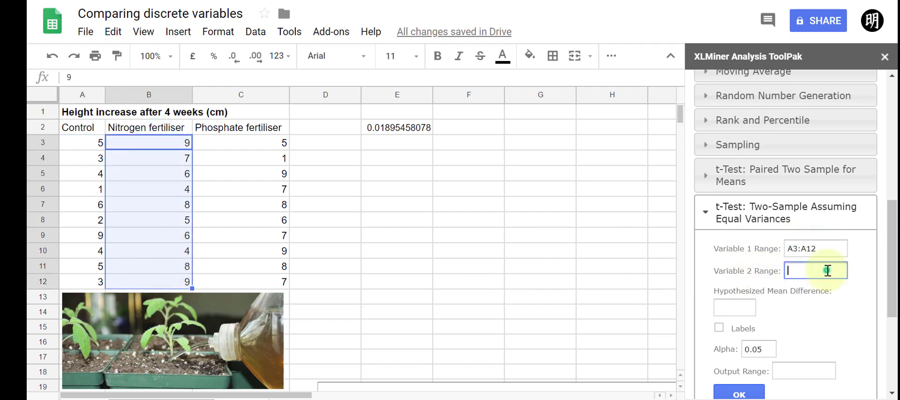
type("B3:B12")
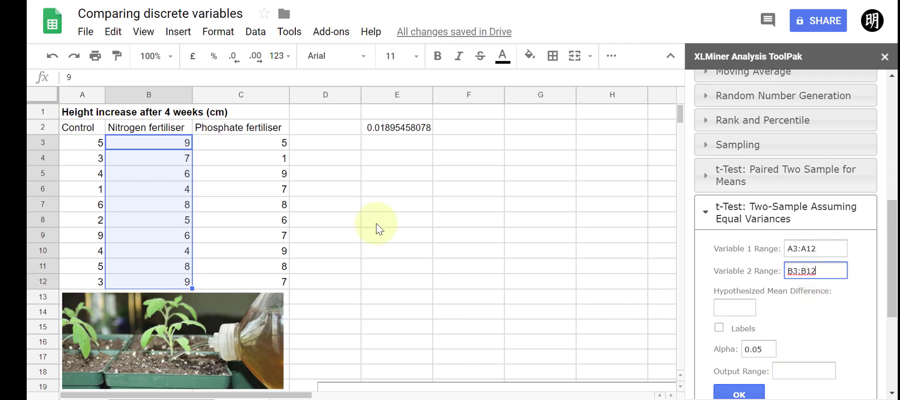
left_click(401, 181)
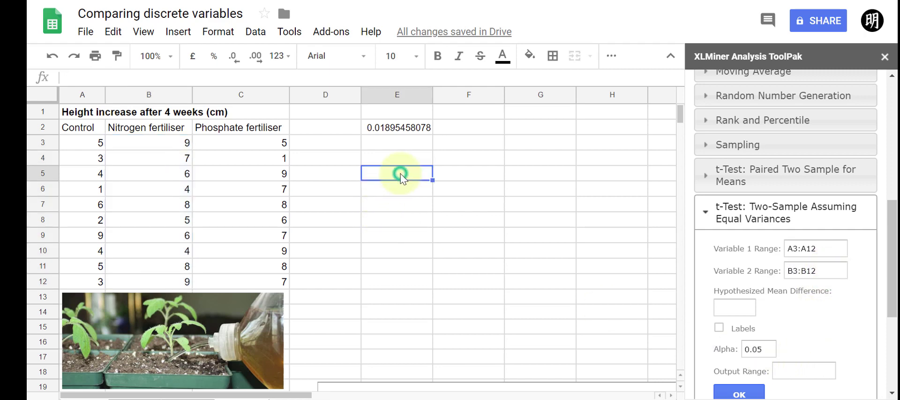
left_click(805, 368)
type("E5")
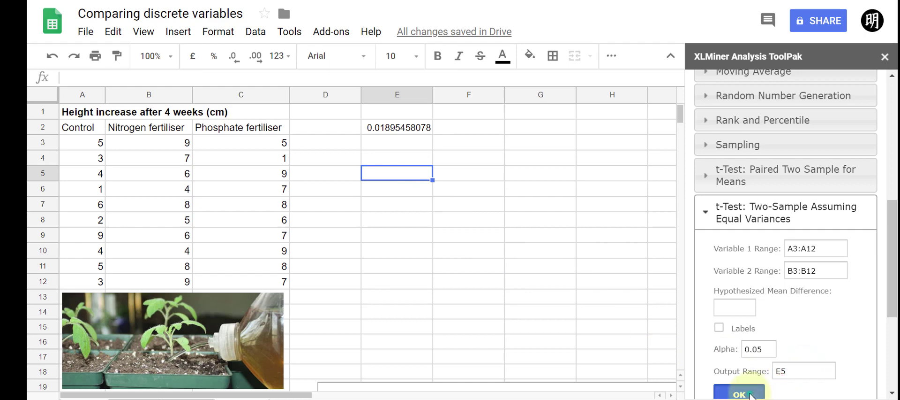
left_click(745, 394)
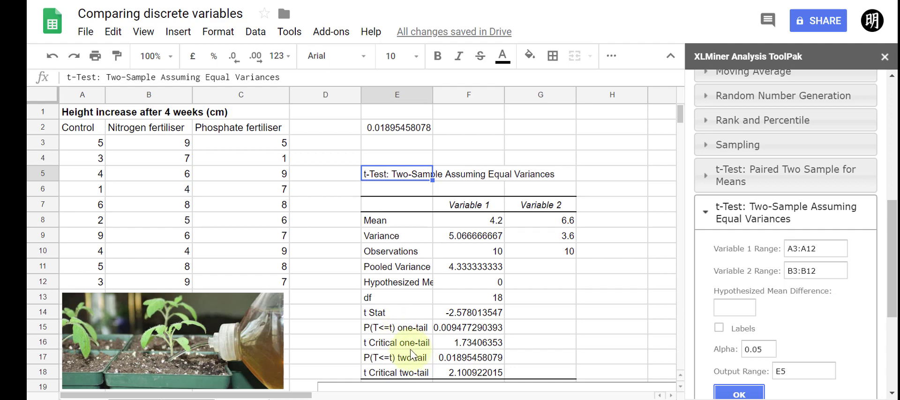
- Fill the matching p-value cells F17 and E2 with yellow
left_click(457, 360)
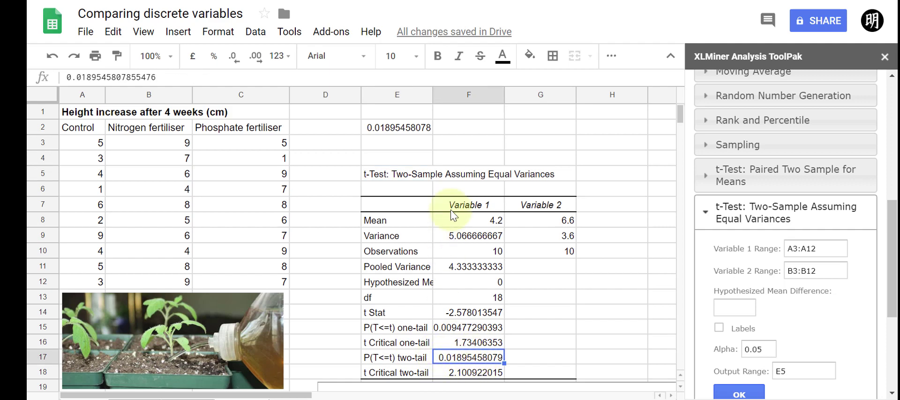
left_click(531, 56)
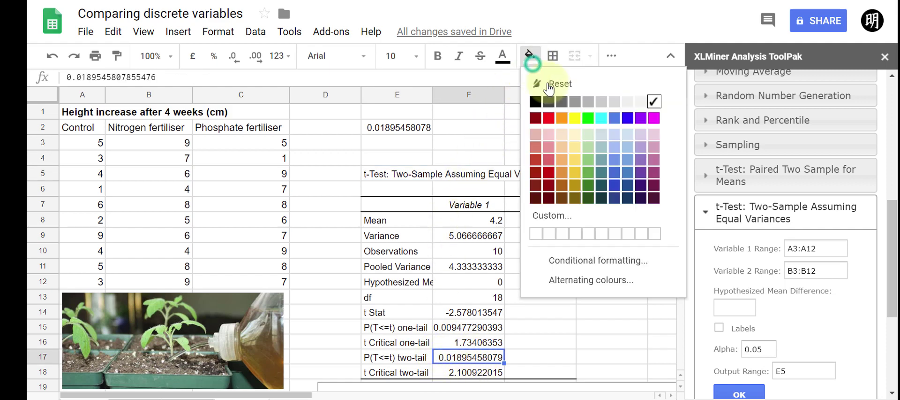
left_click(574, 118)
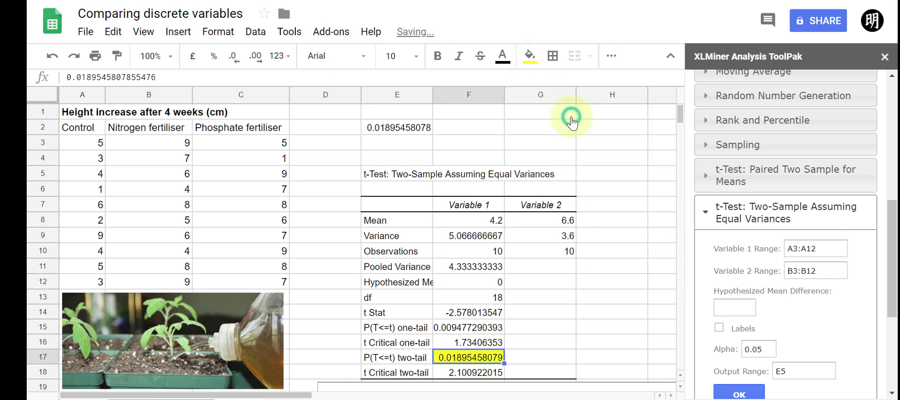
left_click(415, 130)
left_click(530, 56)
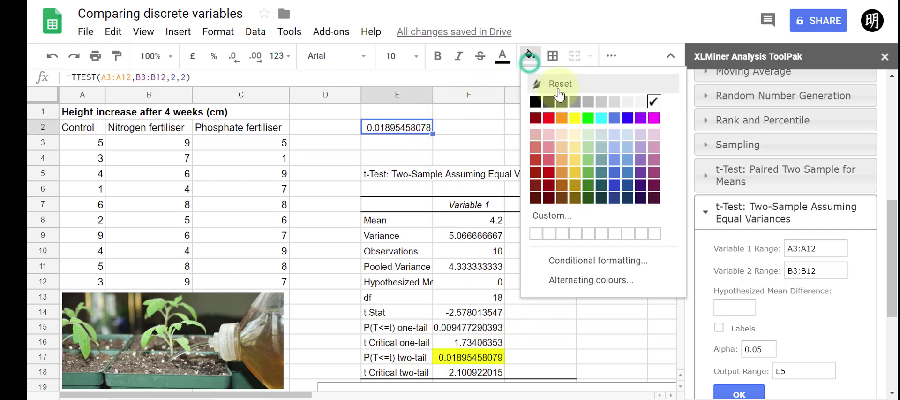
left_click(574, 118)
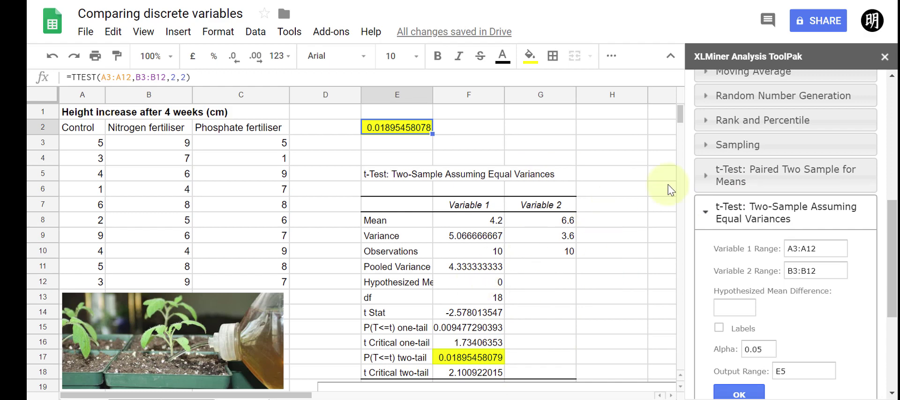
- Close the XLMiner Analysis ToolPak sidebar
left_click(885, 56)
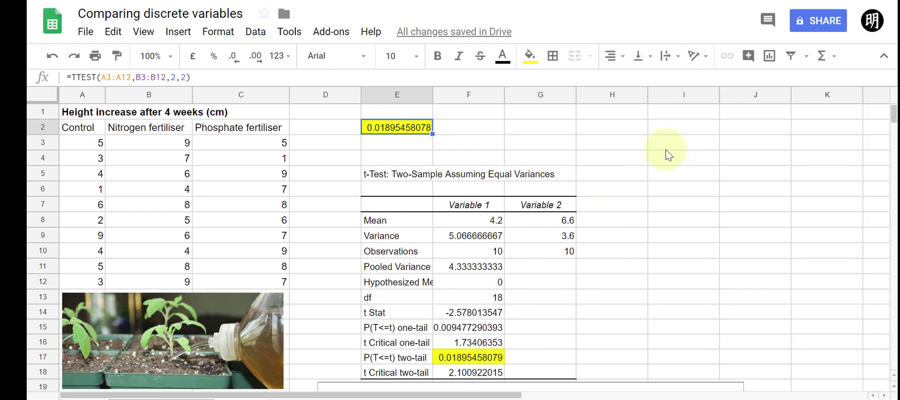